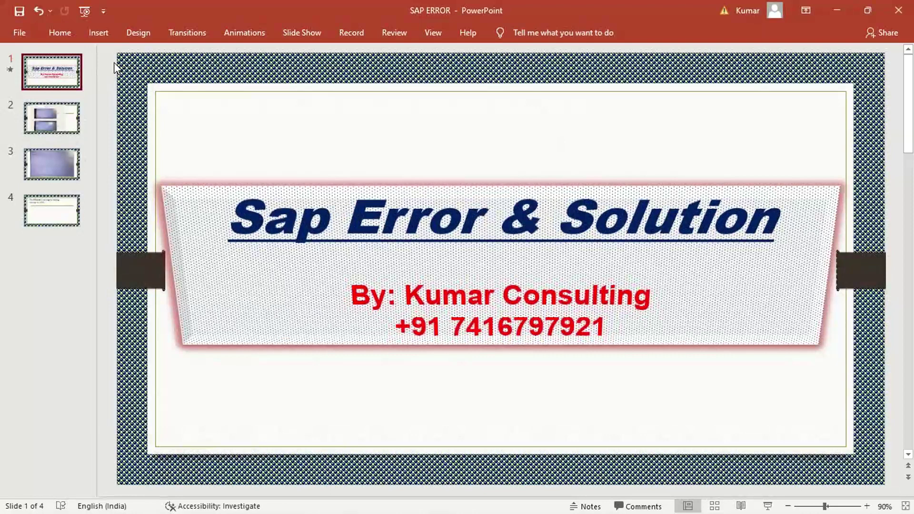
- Move through slide 2 to slide 3, the blurred photo of SAP's 'difference is too large' screen
click(39, 122)
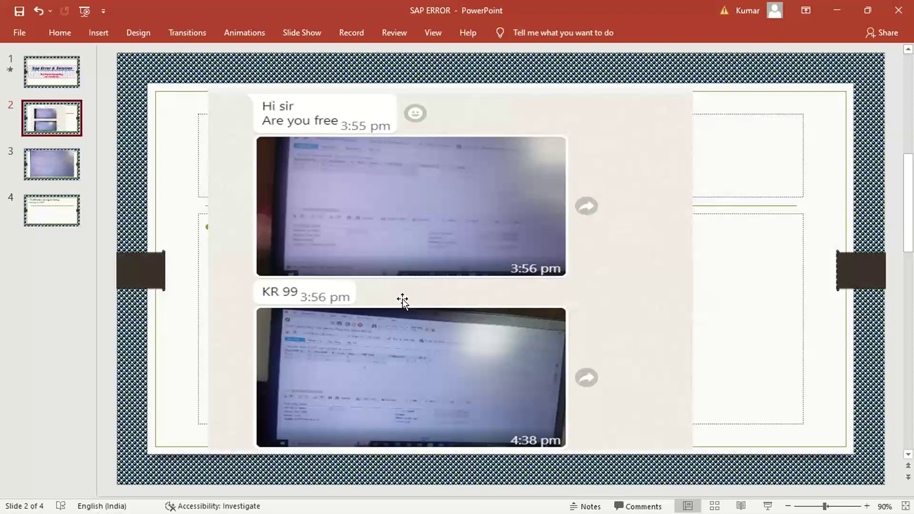
click(45, 173)
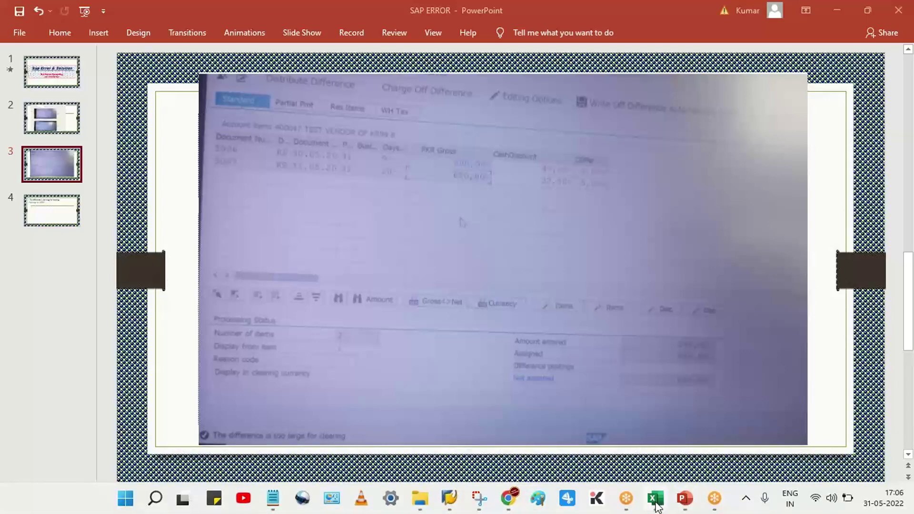
- Show slide 4 with error message F5263, then switch to the SAP Easy Access window
mouse_move(666, 499)
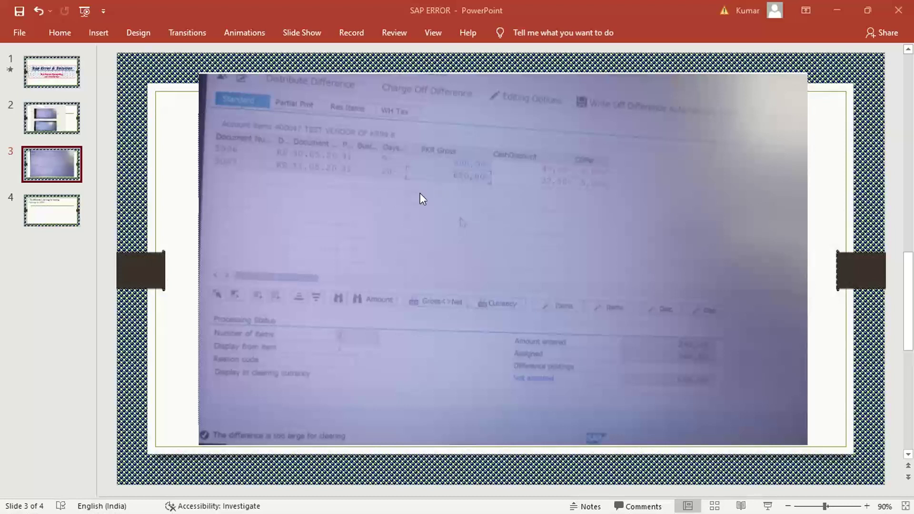
click(70, 204)
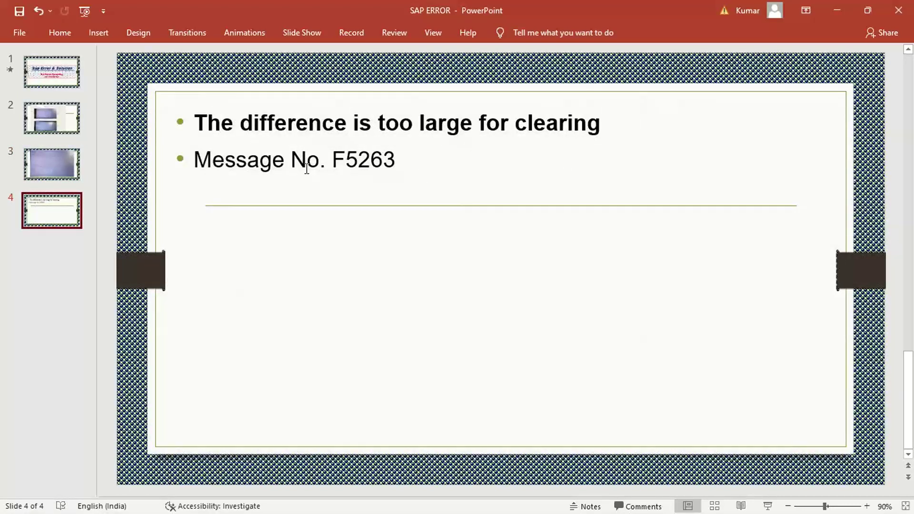
mouse_move(447, 508)
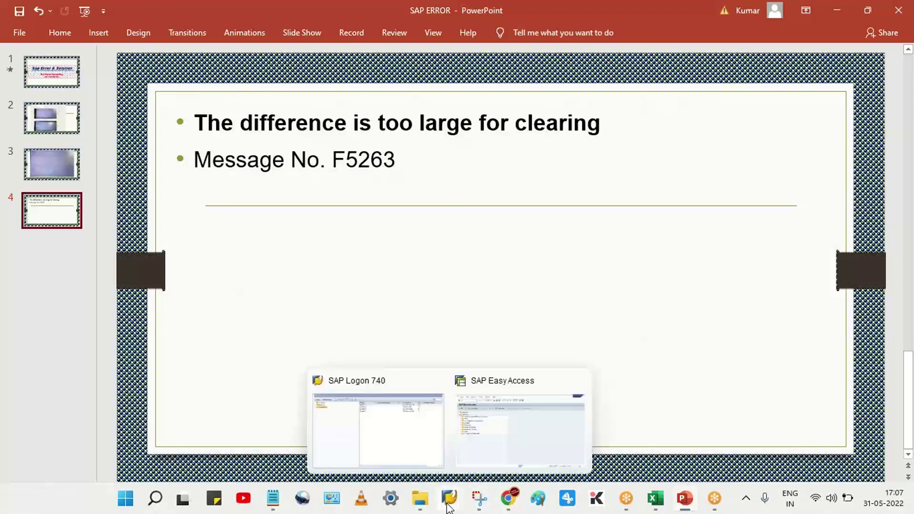
click(514, 431)
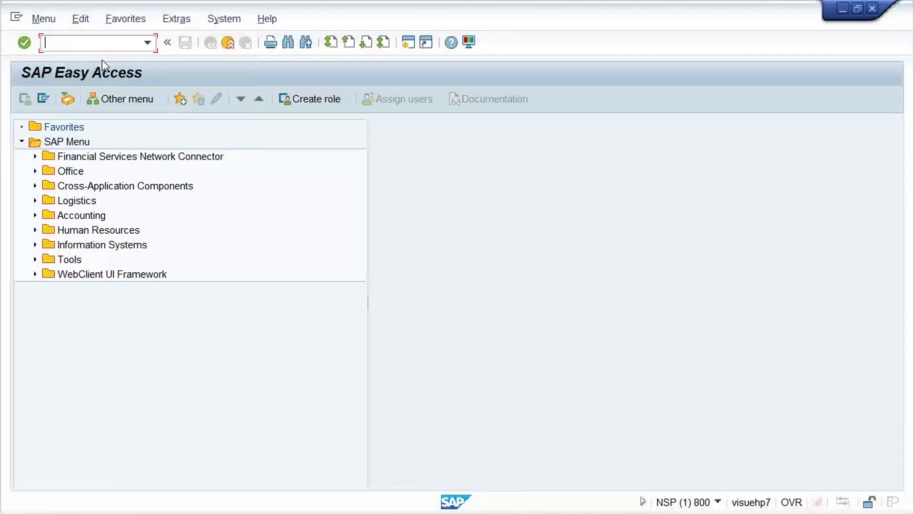
- Start F-53 and enter document date 31.05.2022
text(f-53)
key(Return)
click(143, 143)
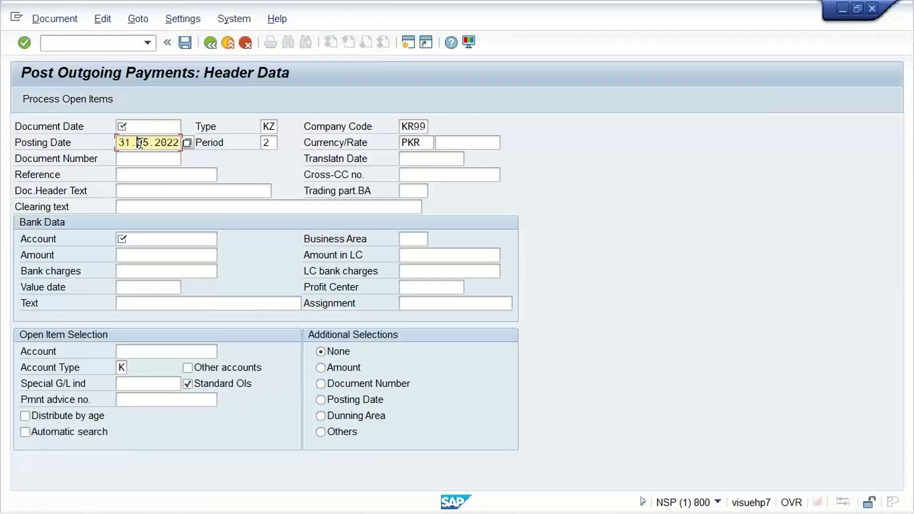
click(141, 124)
text(31.05.2022)
key(Tab)
key(Tab)
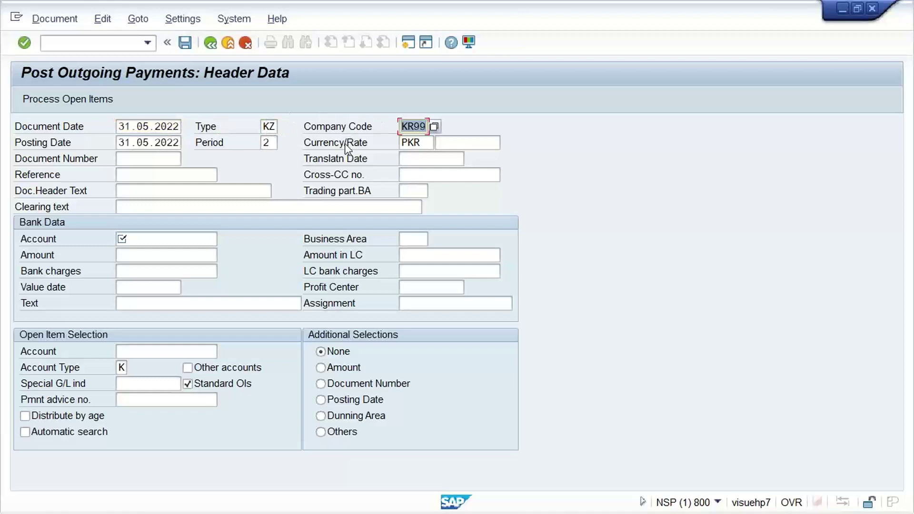
- Enter bank account 1000 and open-item vendor 400047, then open a second SAP session
click(149, 239)
text(1000)
click(161, 255)
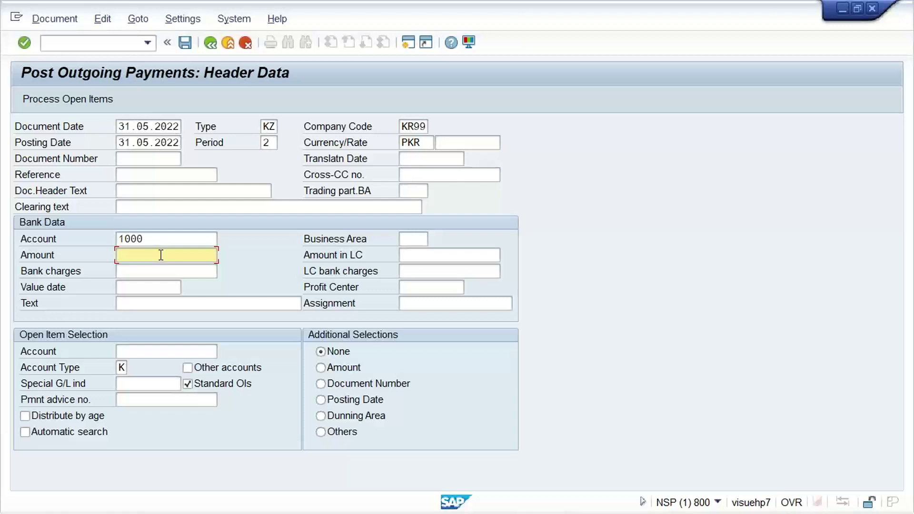
click(150, 357)
click(190, 370)
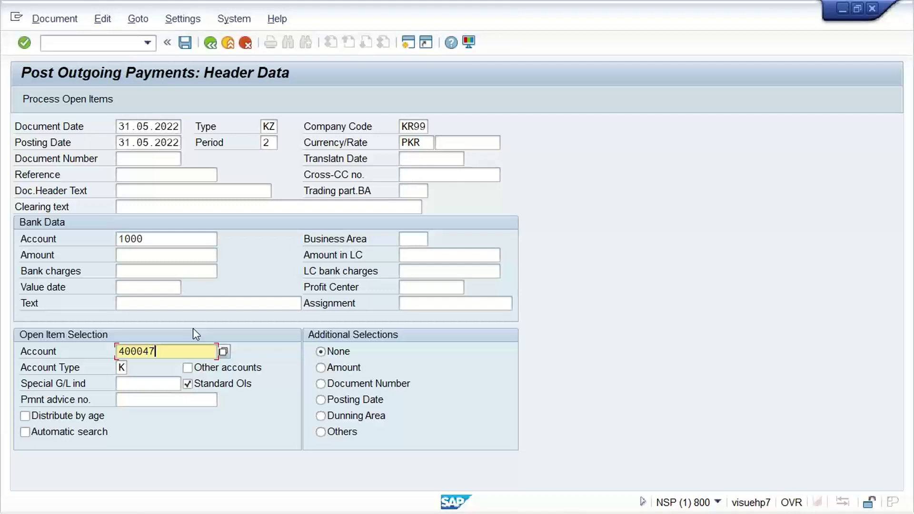
click(408, 45)
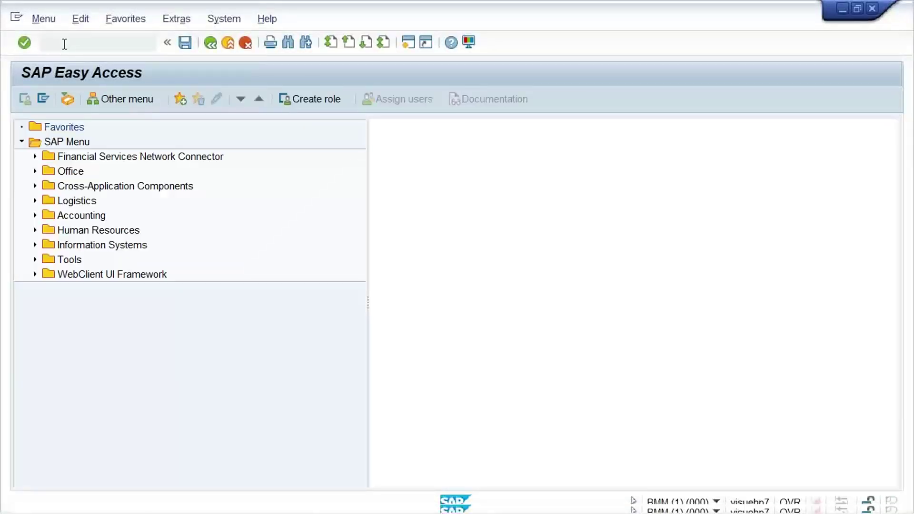
- Launch FBL1N in the second session and switch back to the payment window
text(fbl1n)
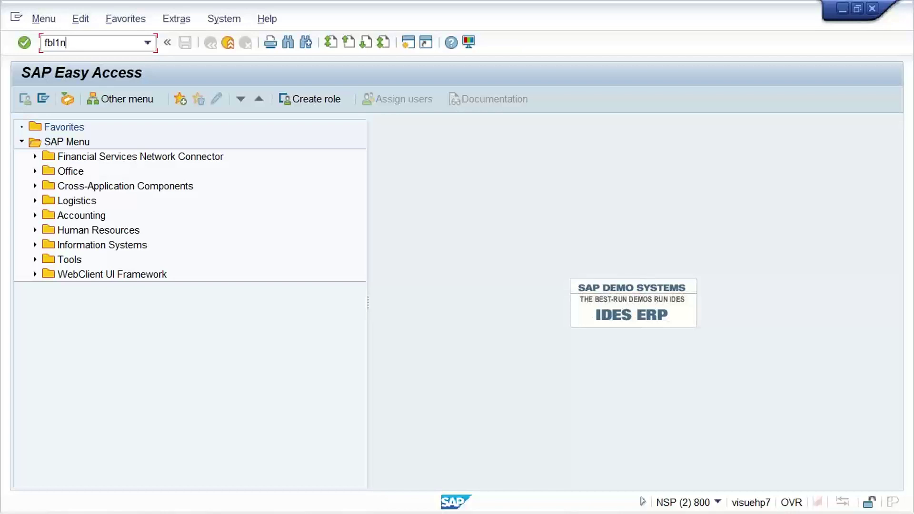
key(Return)
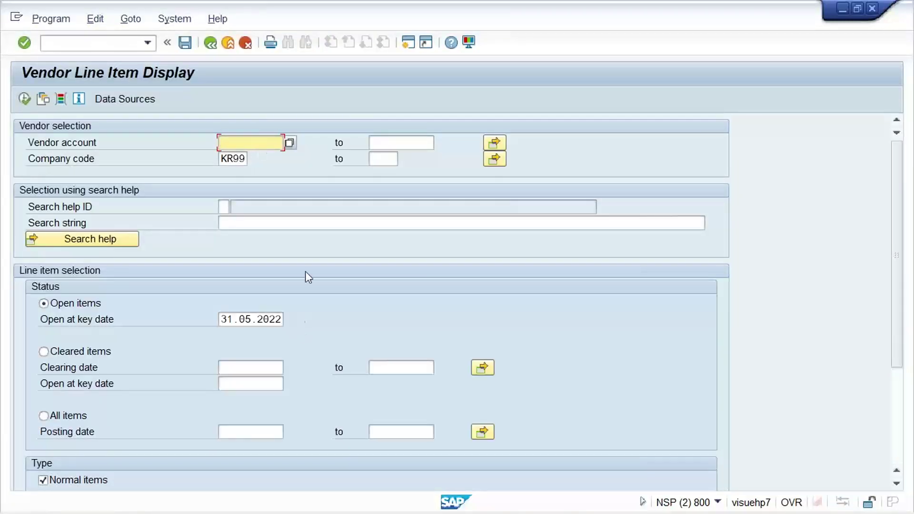
mouse_move(449, 499)
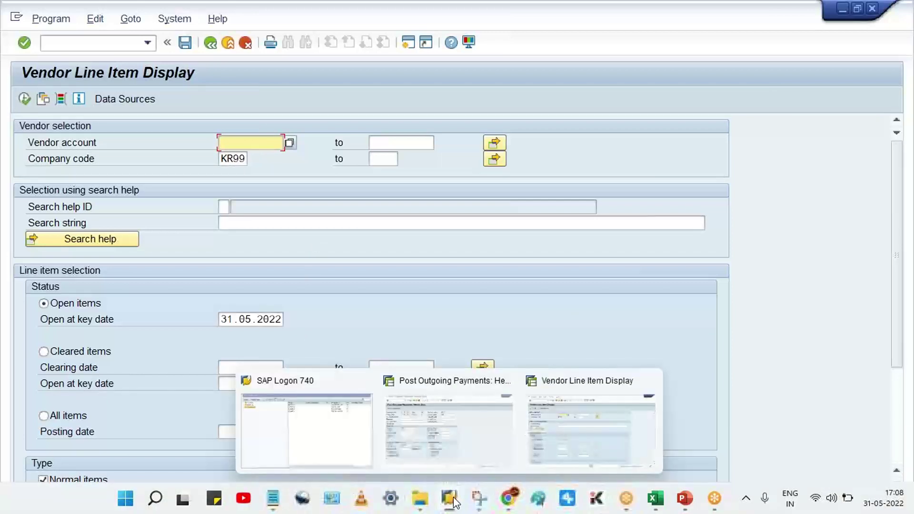
click(492, 443)
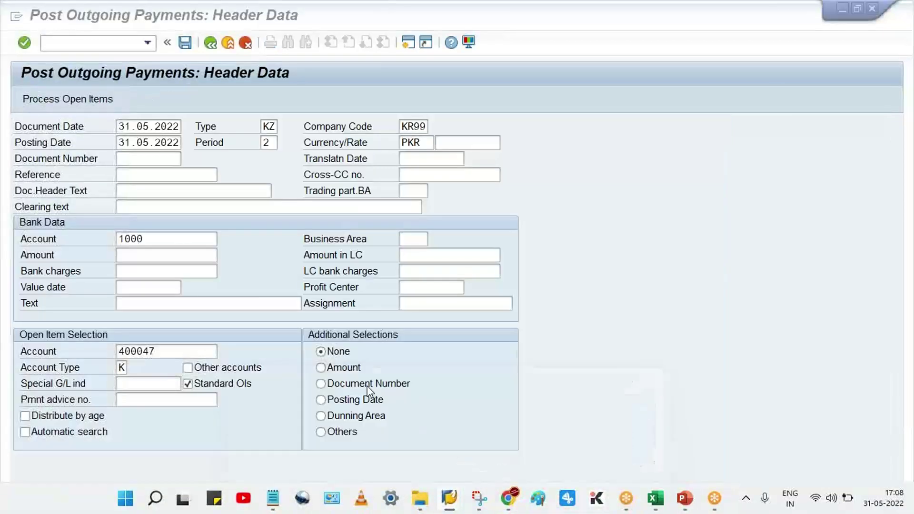
- Paste vendor 400047 into FBL1N, listing open items 3006 and 3007 totalling 1,640.00 PKR
click(172, 350)
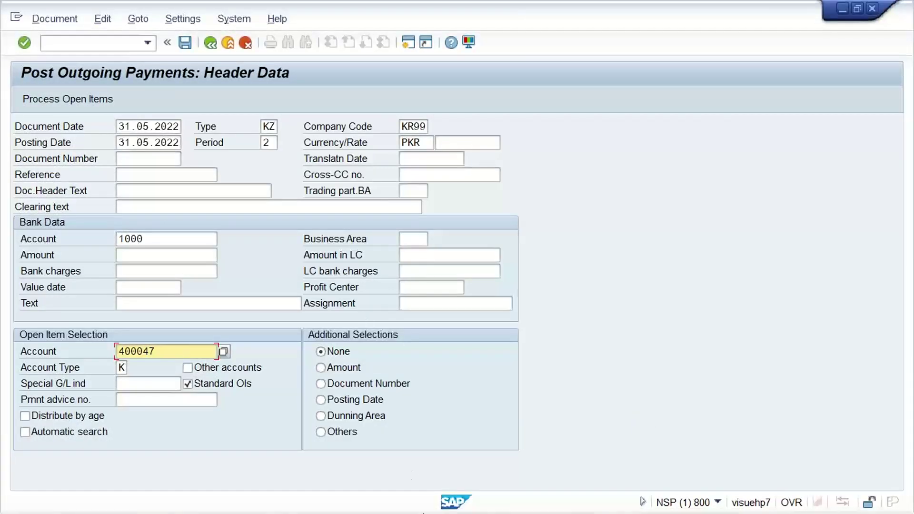
mouse_move(458, 498)
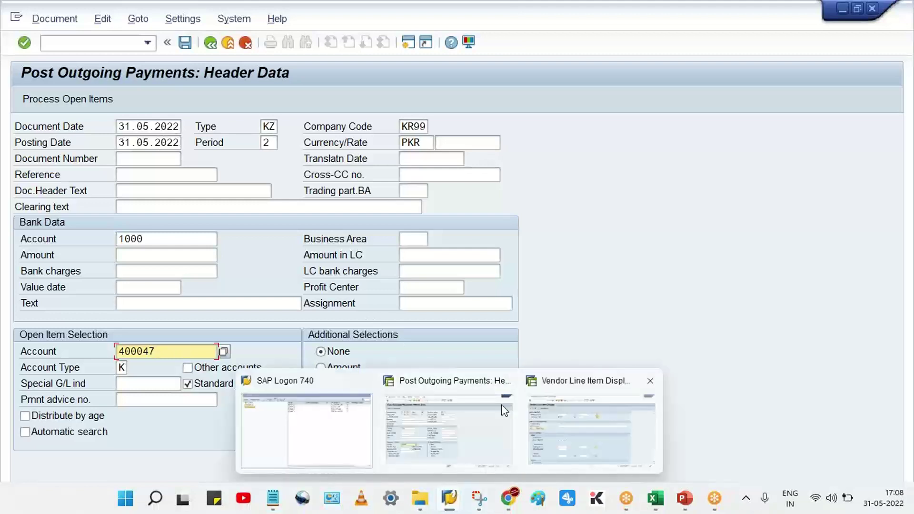
click(590, 424)
click(249, 143)
text(400047)
click(24, 99)
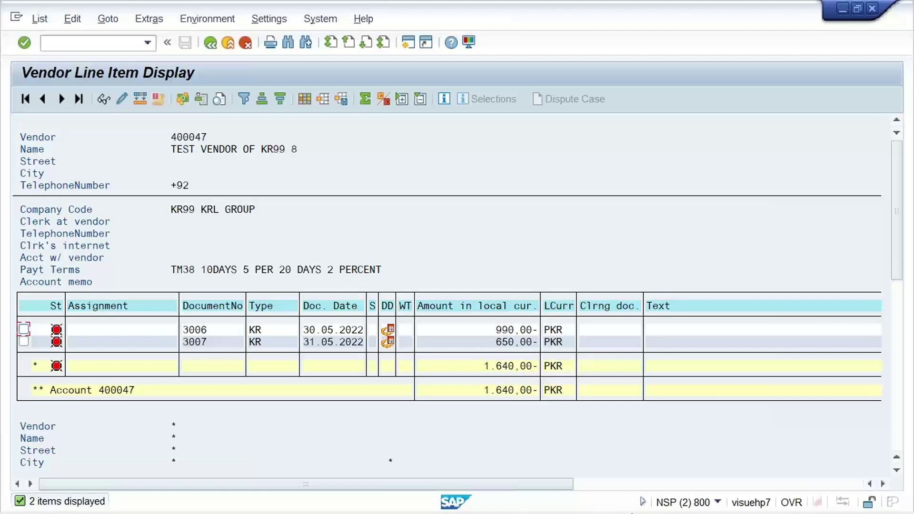
mouse_move(586, 495)
mouse_move(447, 497)
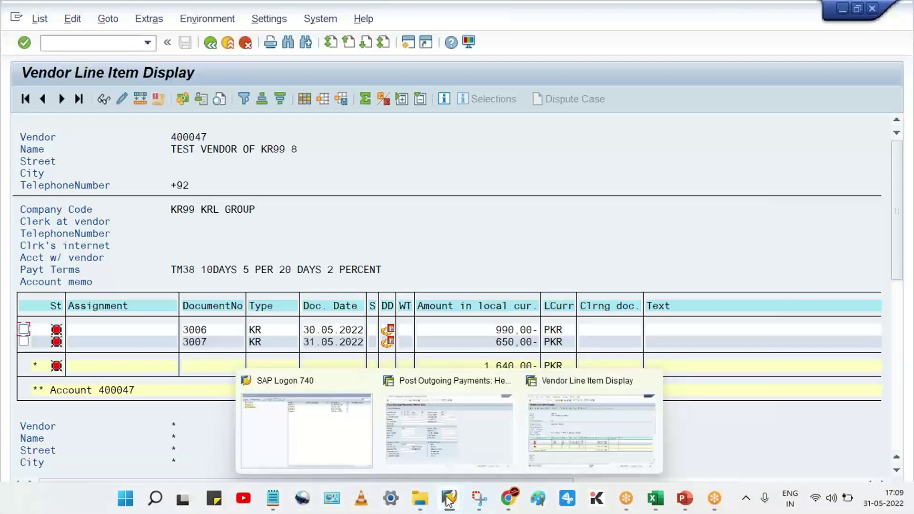
click(459, 452)
- Enter payment amount 1 and process the vendor's open items
click(121, 254)
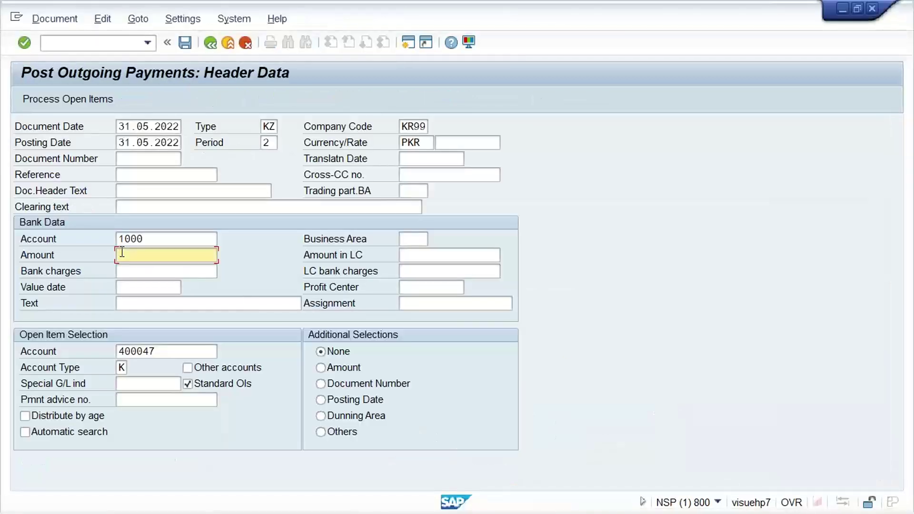
text(1)
click(241, 415)
key(Return)
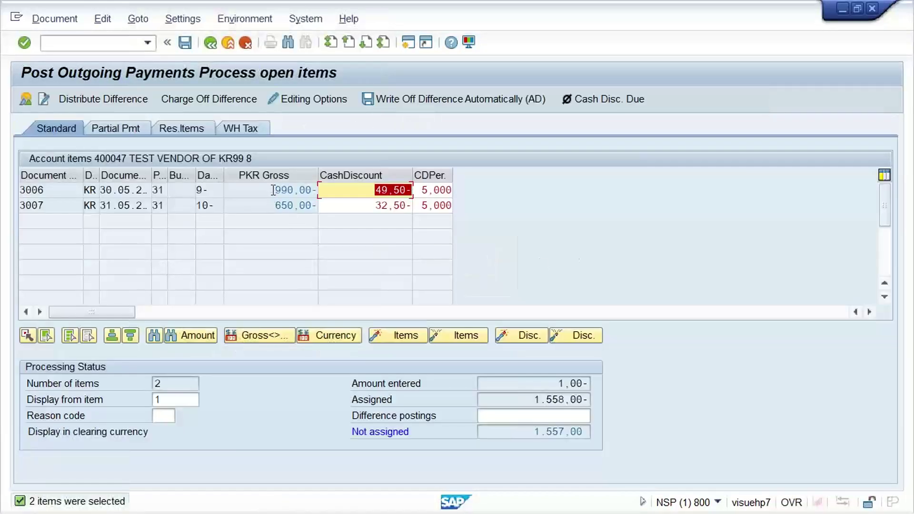
- Review items 3006 and 3007: gross 990,00 and 650,00, discounts 49,50 and 32,50 at 5%
click(273, 190)
click(275, 206)
click(362, 190)
click(376, 205)
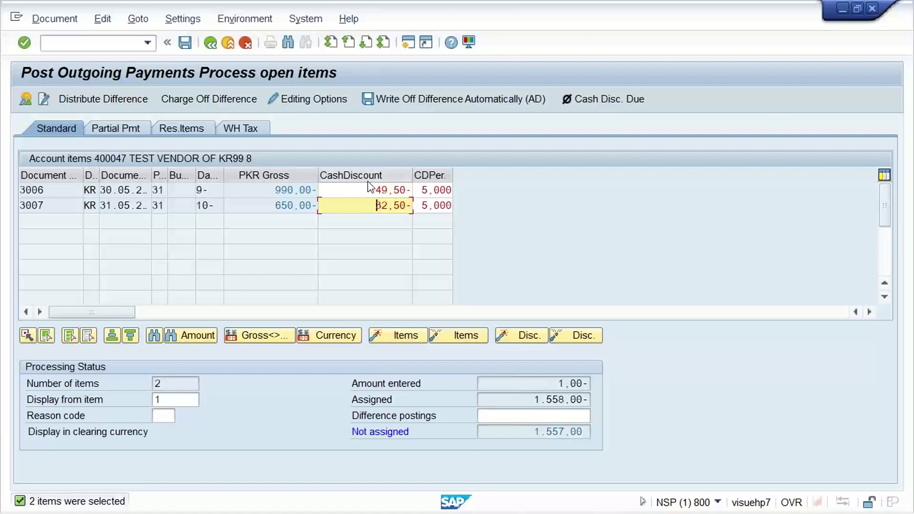
click(426, 191)
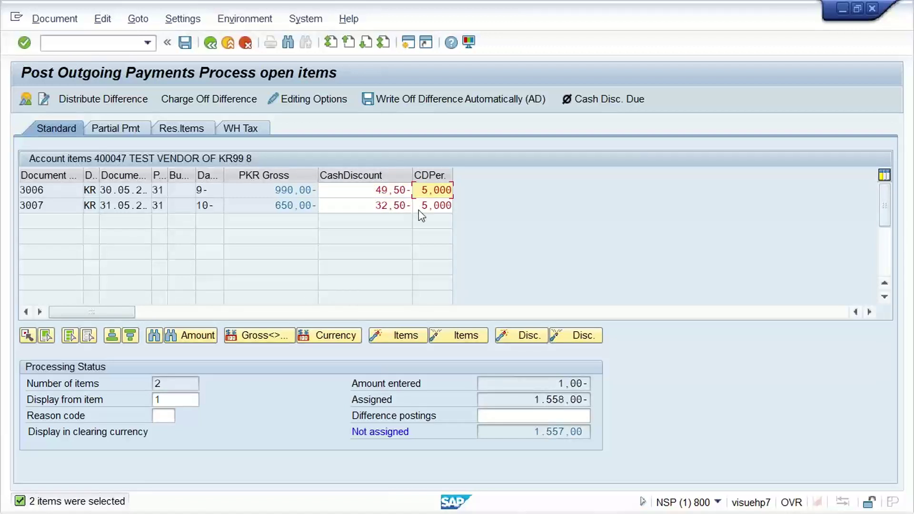
click(415, 205)
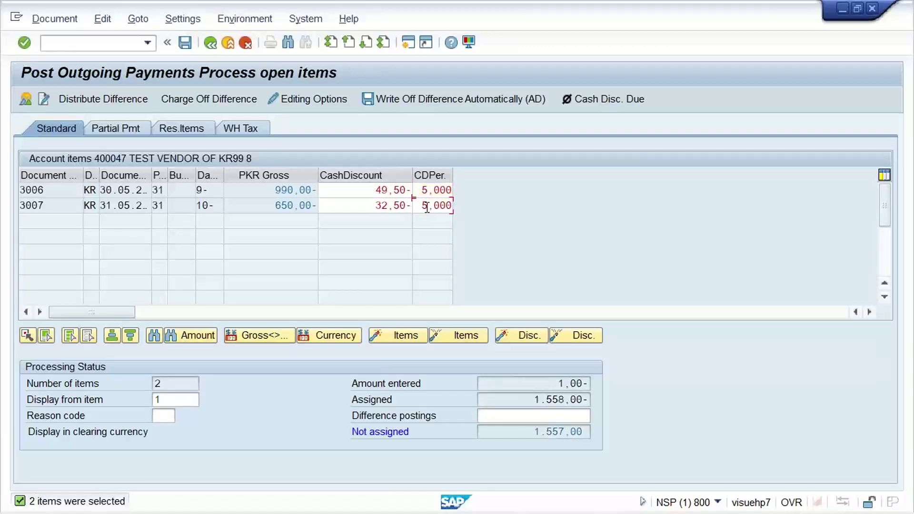
click(373, 209)
click(369, 189)
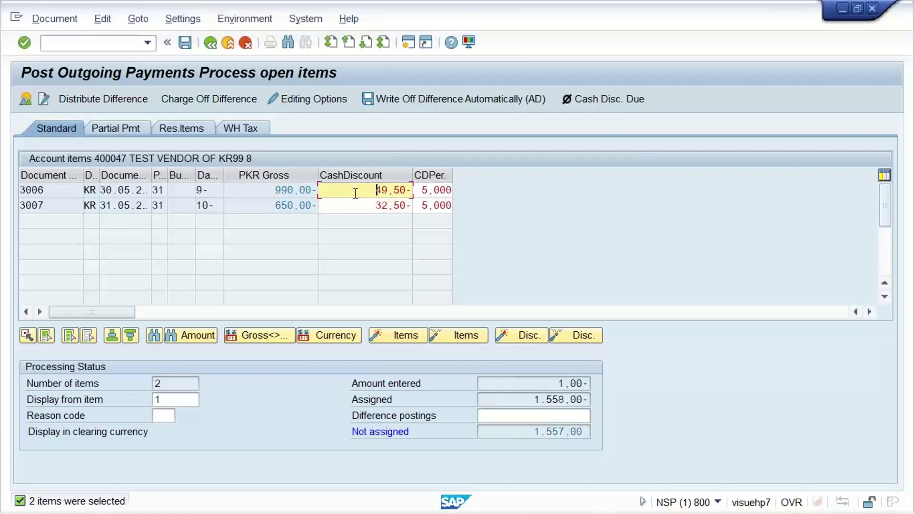
click(283, 205)
click(359, 202)
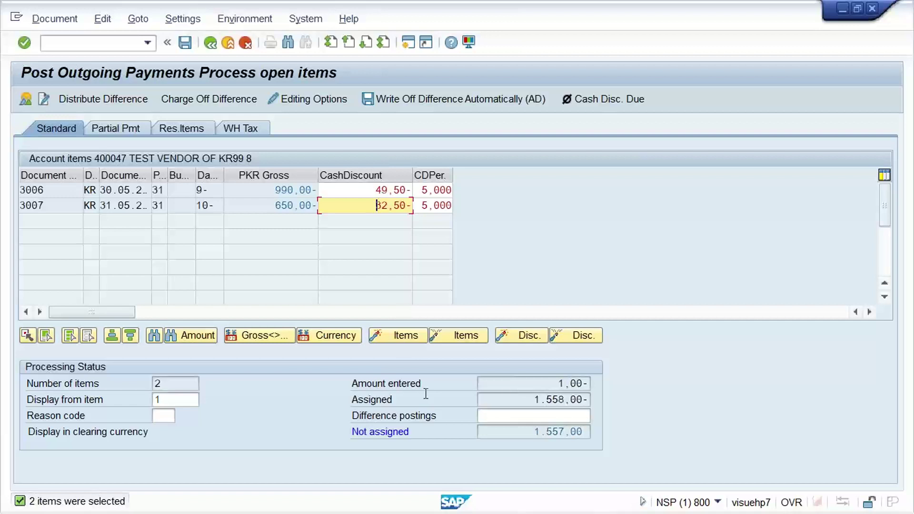
- Compare 1.558,00 assigned against 1,00 entered, confirming the difference is too large to clear
drag(530, 400, 579, 399)
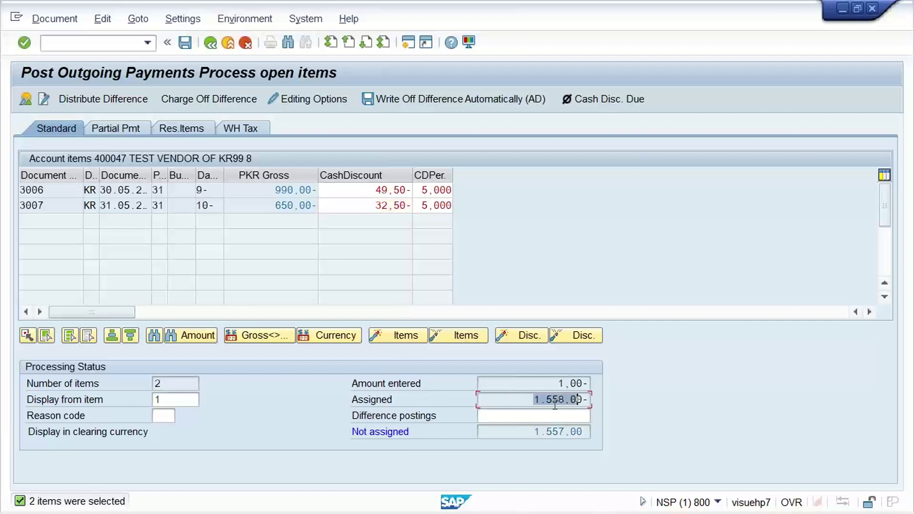
click(540, 399)
drag(530, 401, 596, 405)
click(590, 400)
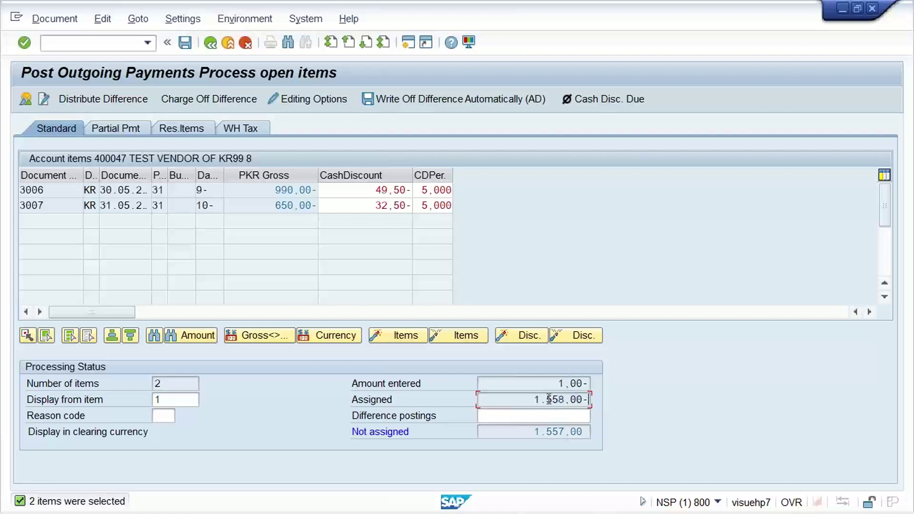
drag(551, 382, 593, 379)
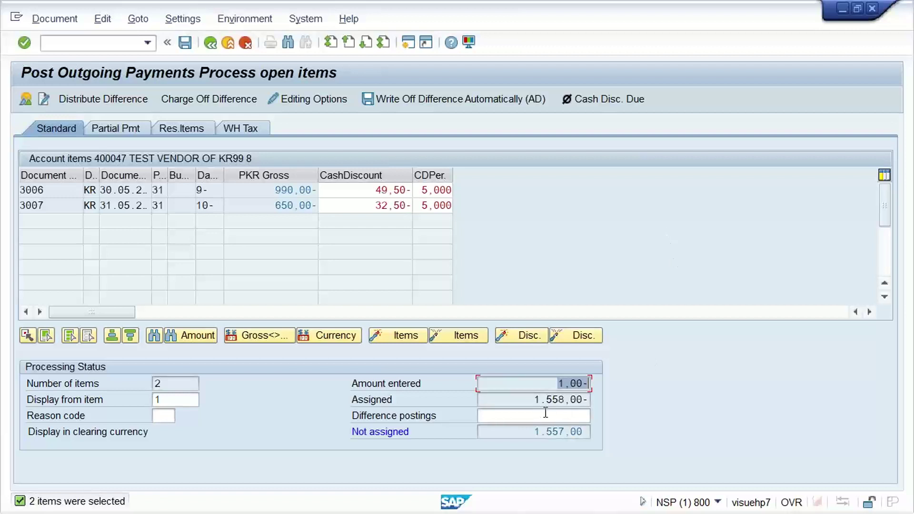
click(185, 43)
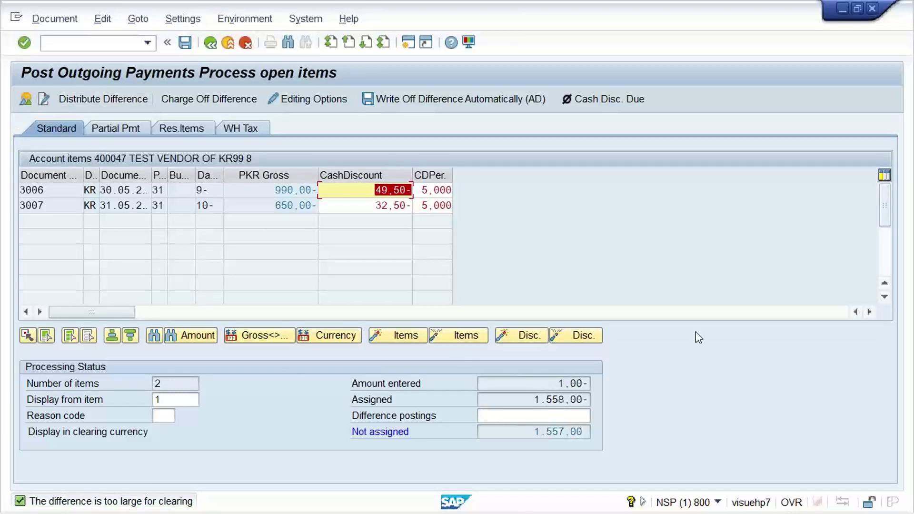
click(26, 99)
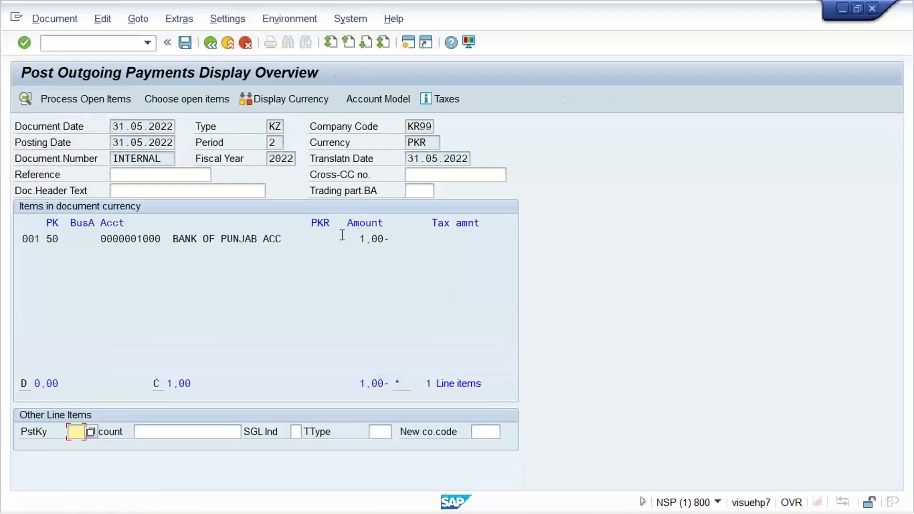
- Correct bank line 001 to 1.558,00, then bring up Select open items for vendor 400047
double_click(20, 239)
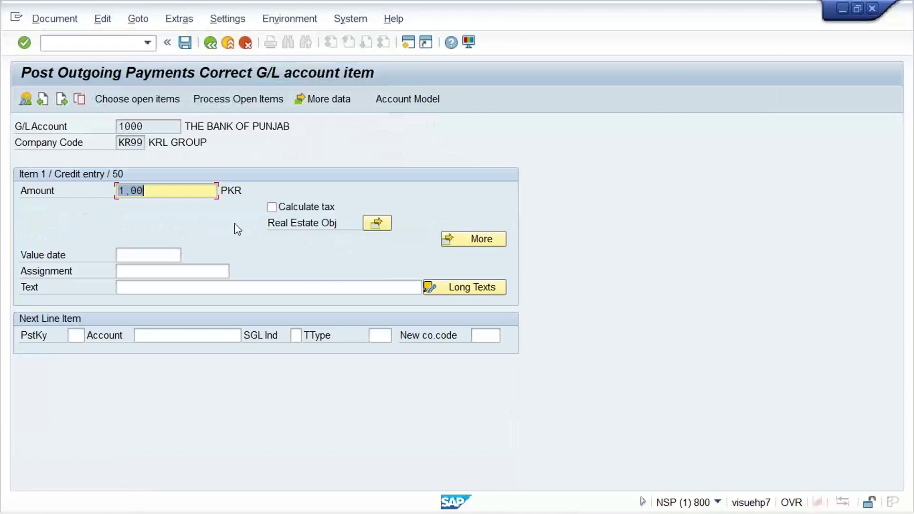
text(1.558,00-)
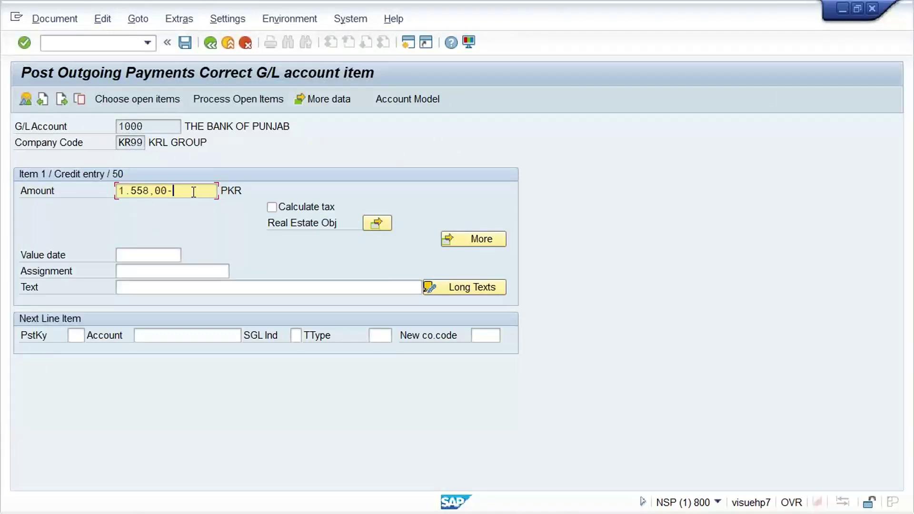
click(22, 104)
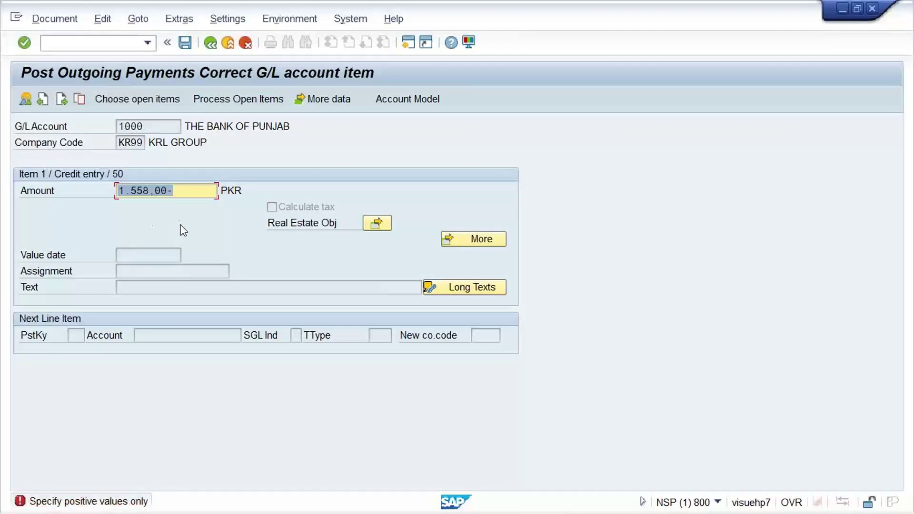
click(189, 194)
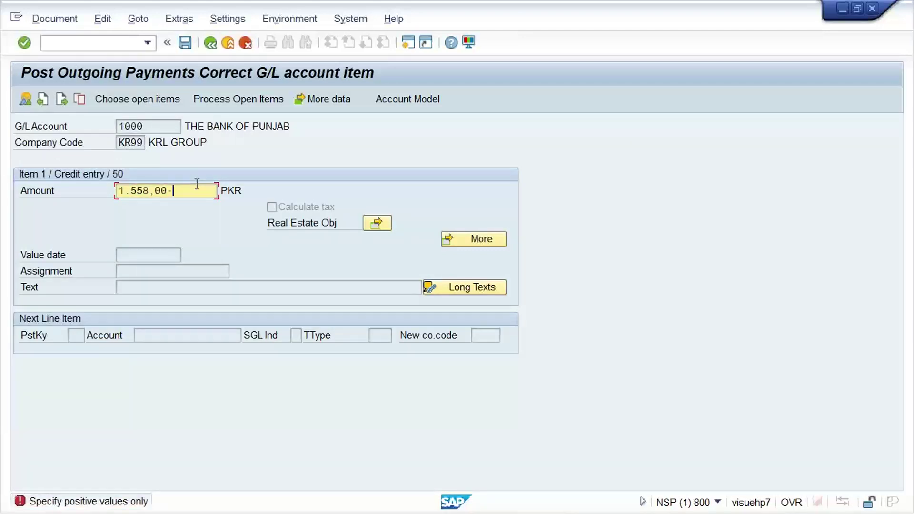
double_click(196, 184)
text(1.558)
key(Return)
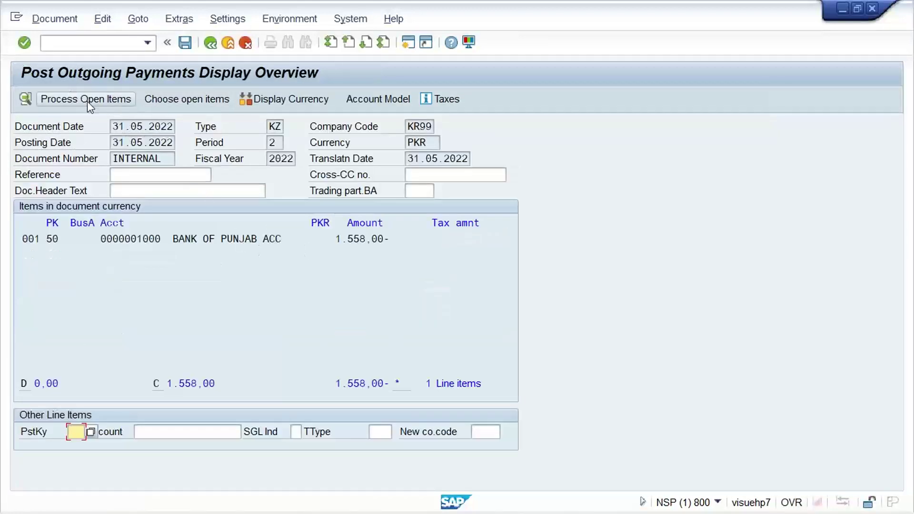
click(184, 99)
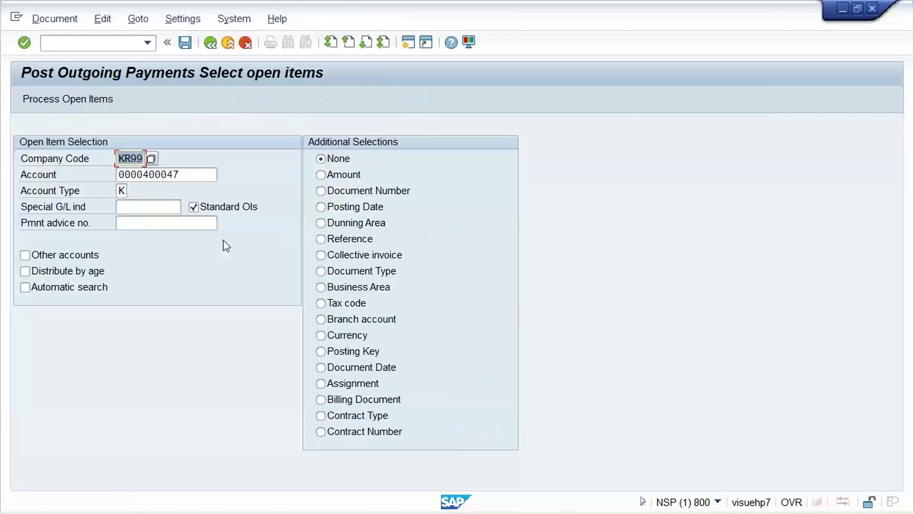
- Reopen the open items and confirm 1.558,00 entered and assigned, with 0,00 not assigned
click(210, 42)
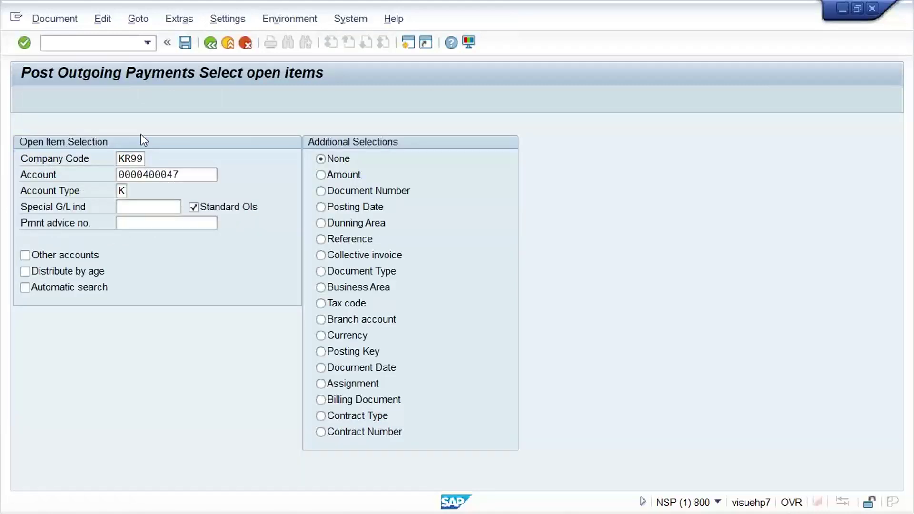
click(88, 101)
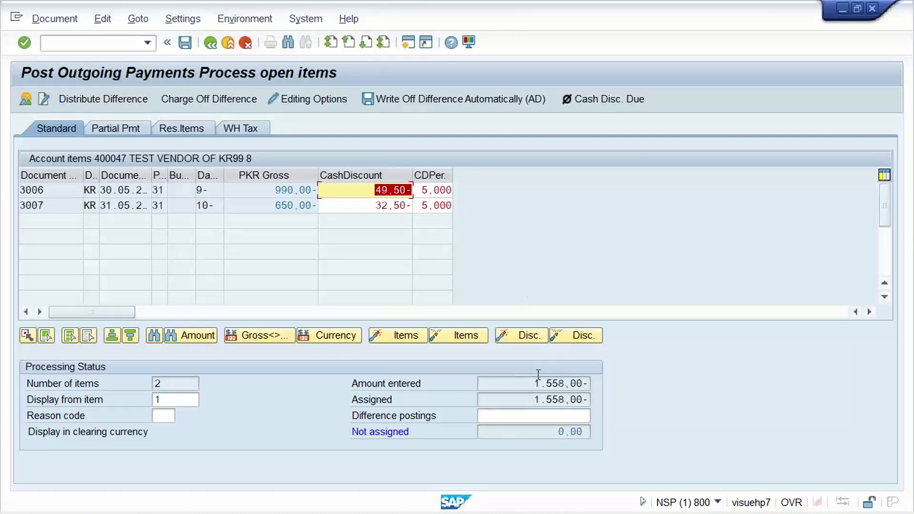
drag(535, 400, 585, 400)
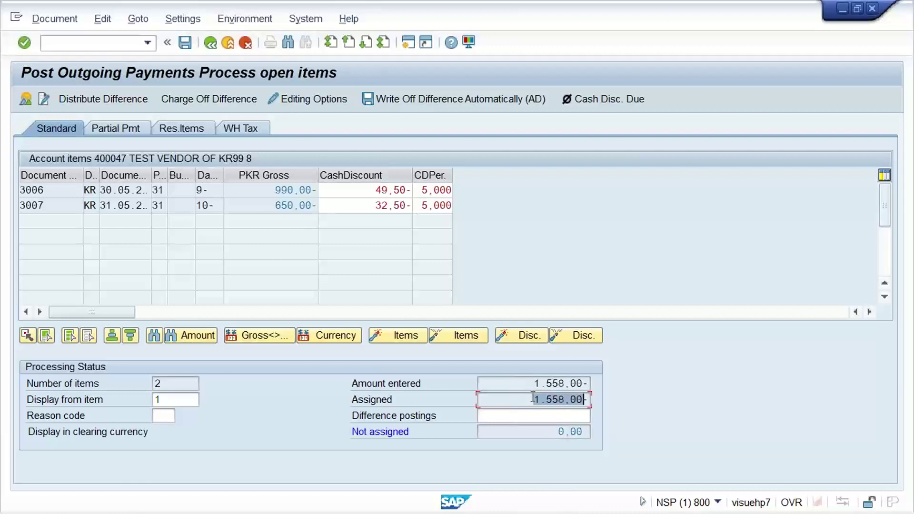
drag(532, 384, 601, 385)
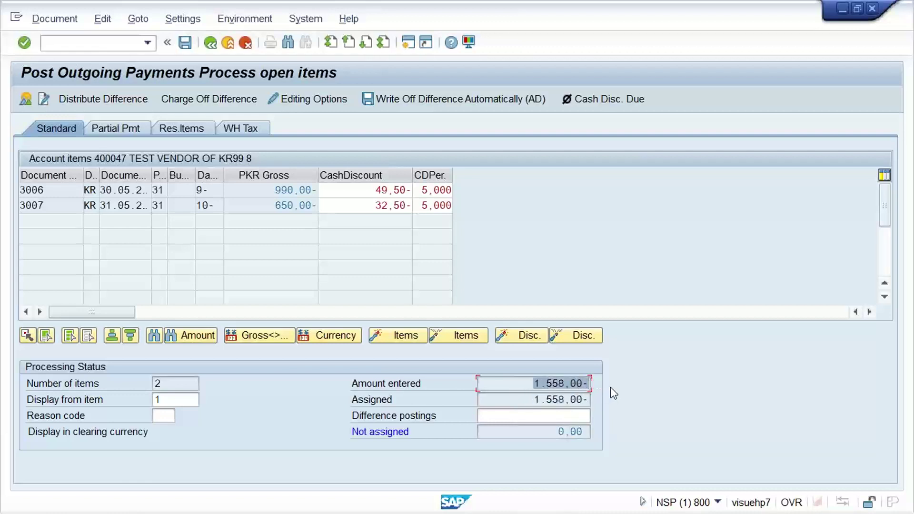
drag(536, 428, 605, 427)
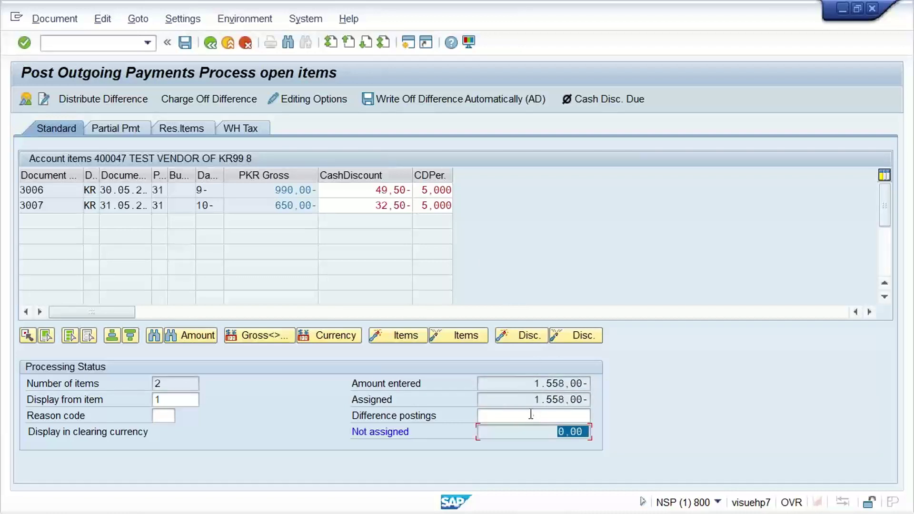
click(60, 19)
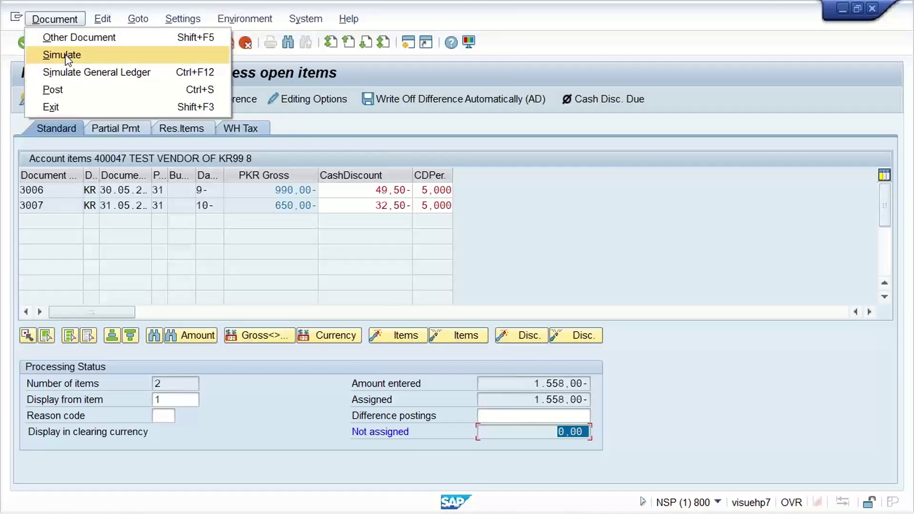
- Simulate the posting and review the bank 1.558,00, discount received 82,00 and vendor 1.640,00 lines
click(55, 53)
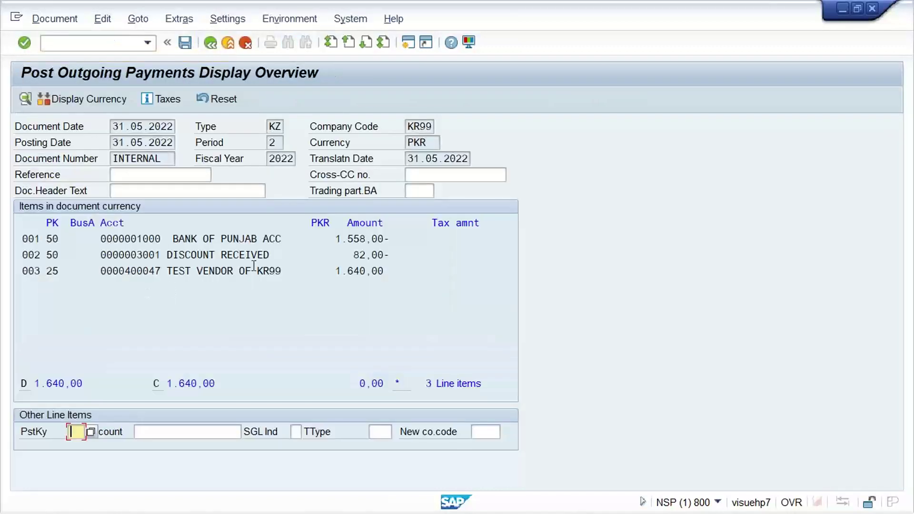
drag(336, 238, 403, 241)
drag(388, 271, 311, 272)
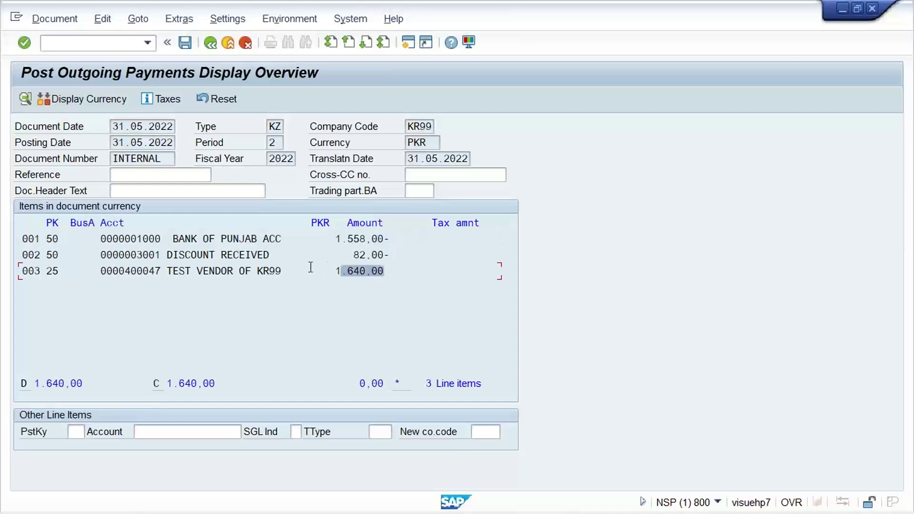
drag(391, 238, 324, 239)
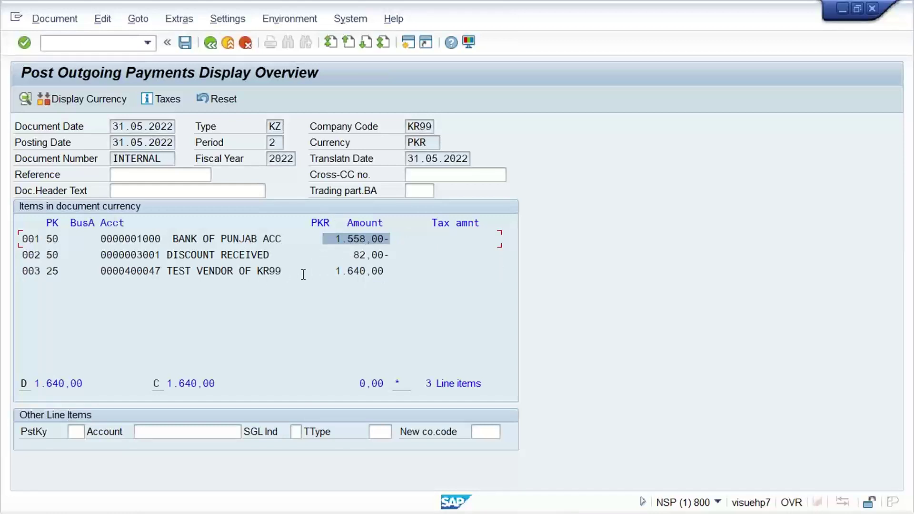
click(397, 254)
drag(397, 254, 180, 259)
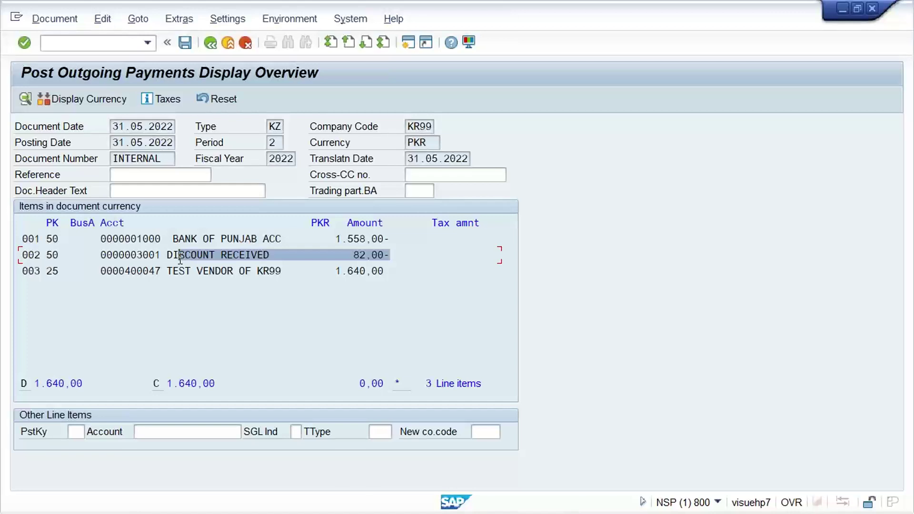
click(250, 267)
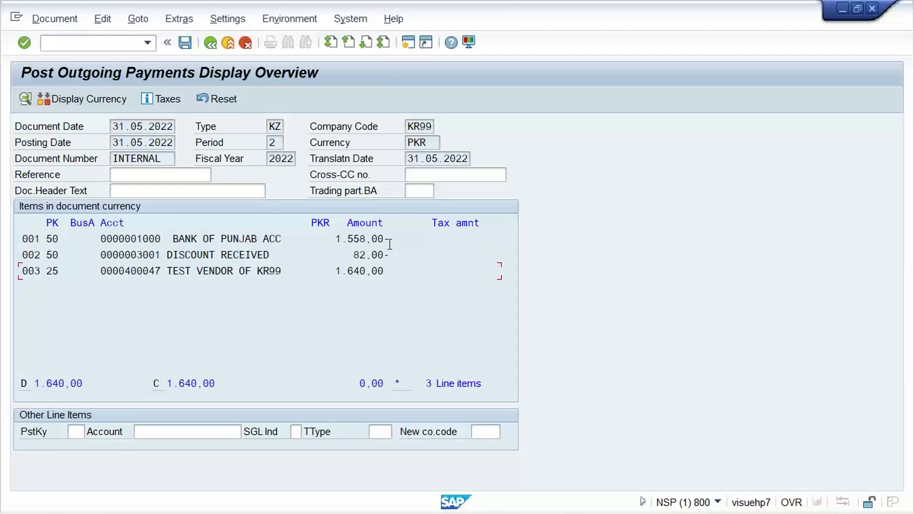
- Post document 1026 and refresh vendor 400047's line items, confirming none remain open
key(ctrl+s)
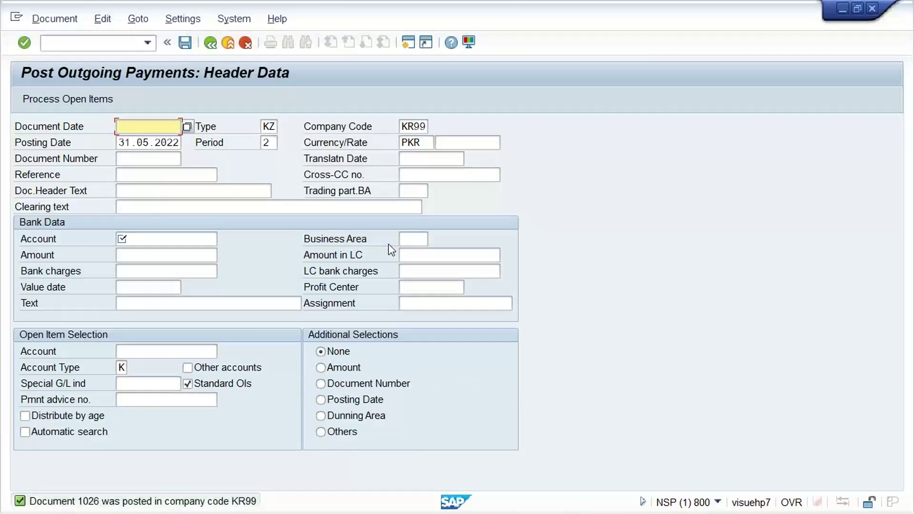
mouse_move(449, 497)
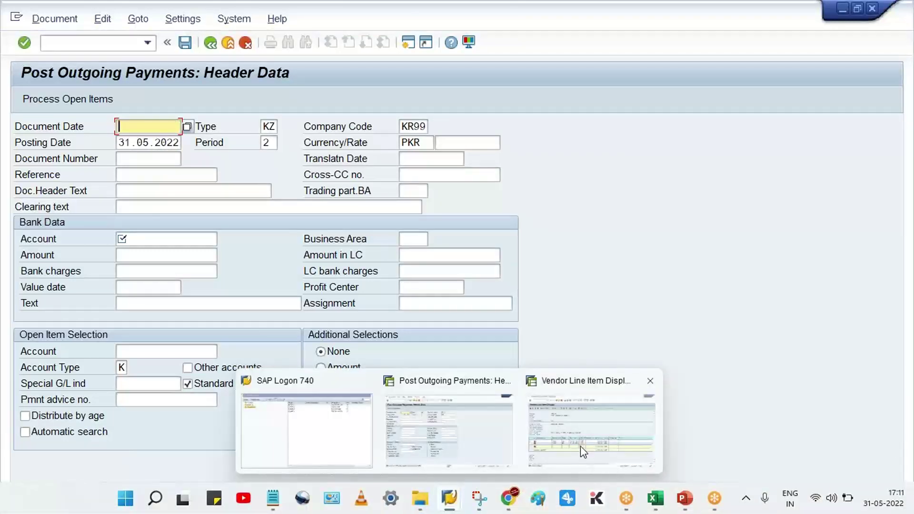
click(561, 459)
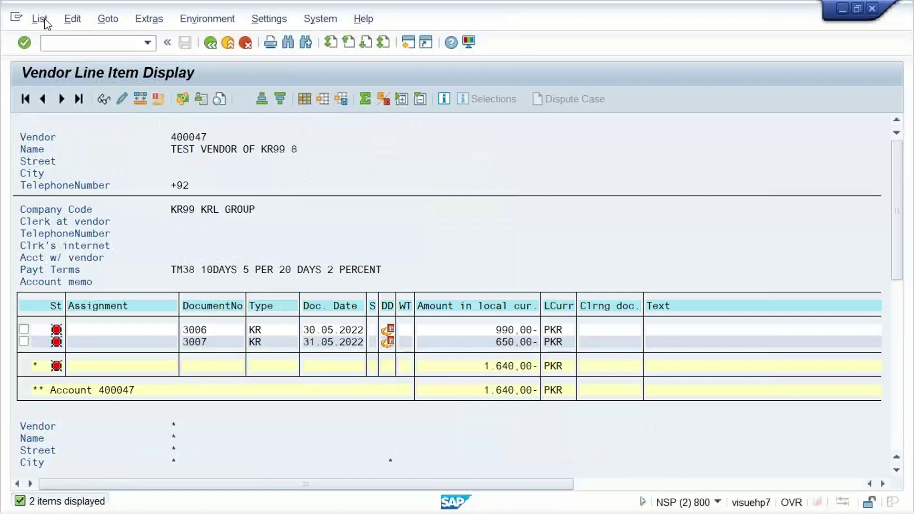
click(41, 20)
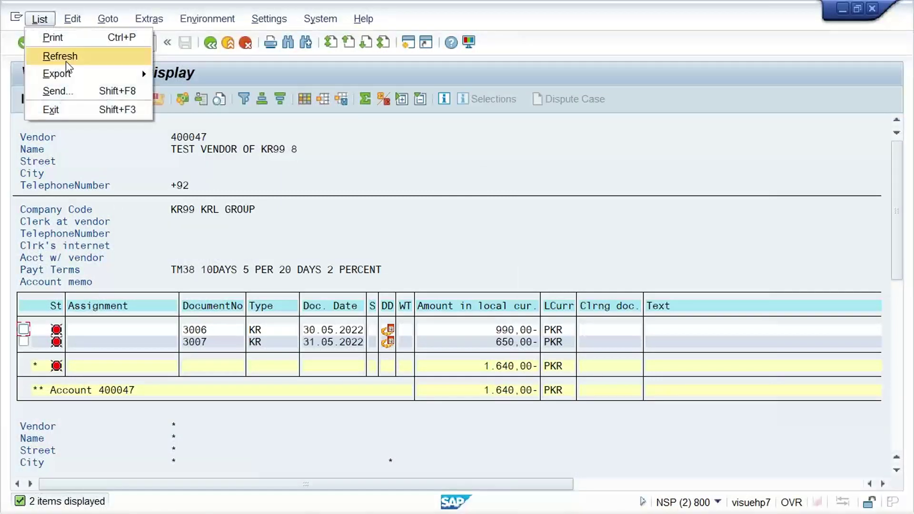
click(67, 59)
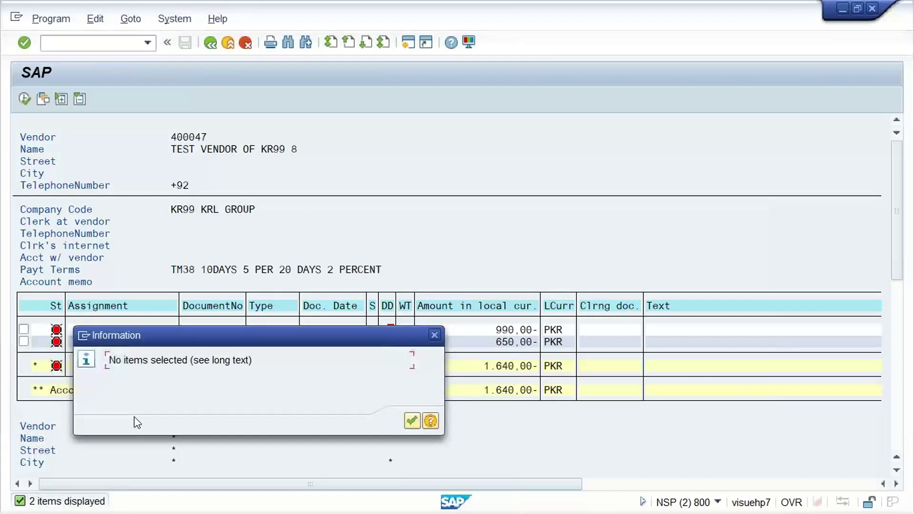
click(412, 422)
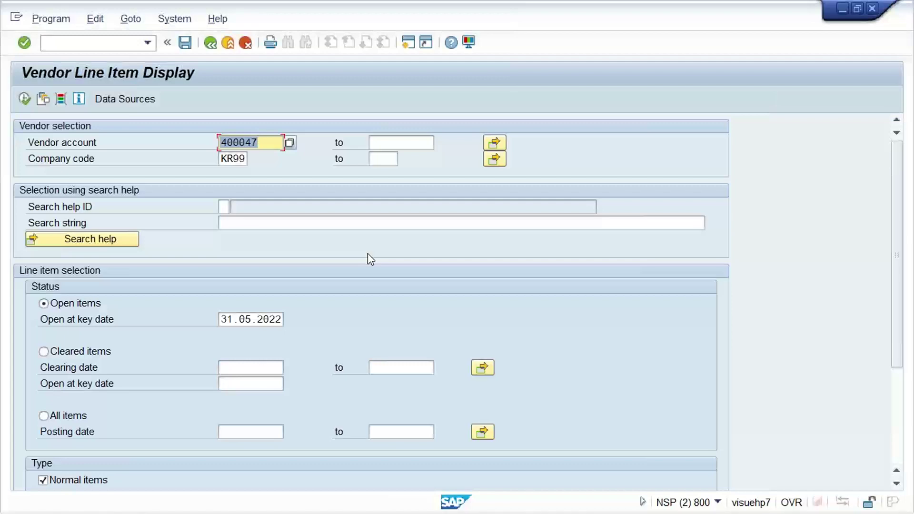